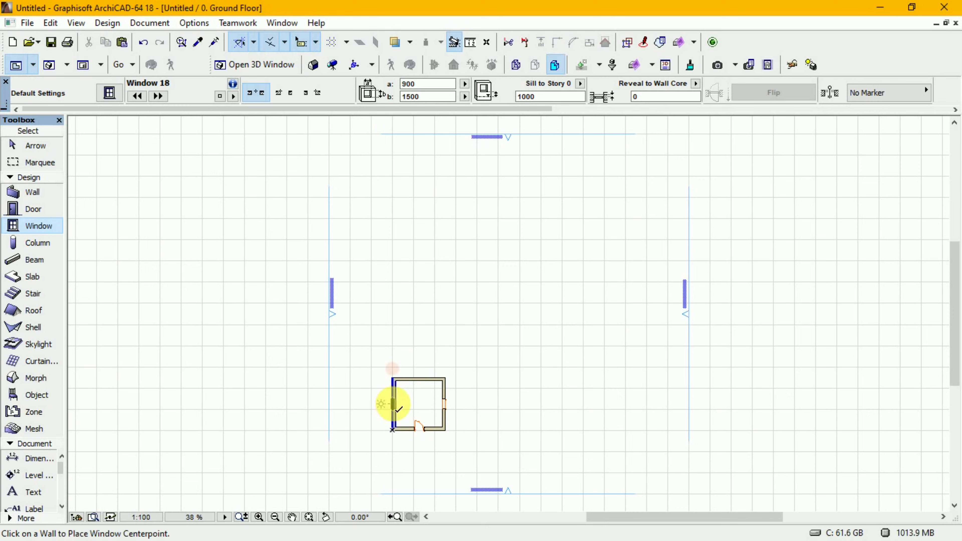
- Place a 900 × 1500 window at the middle of the room's left wall and another at the middle of its upper wall
click(397, 408)
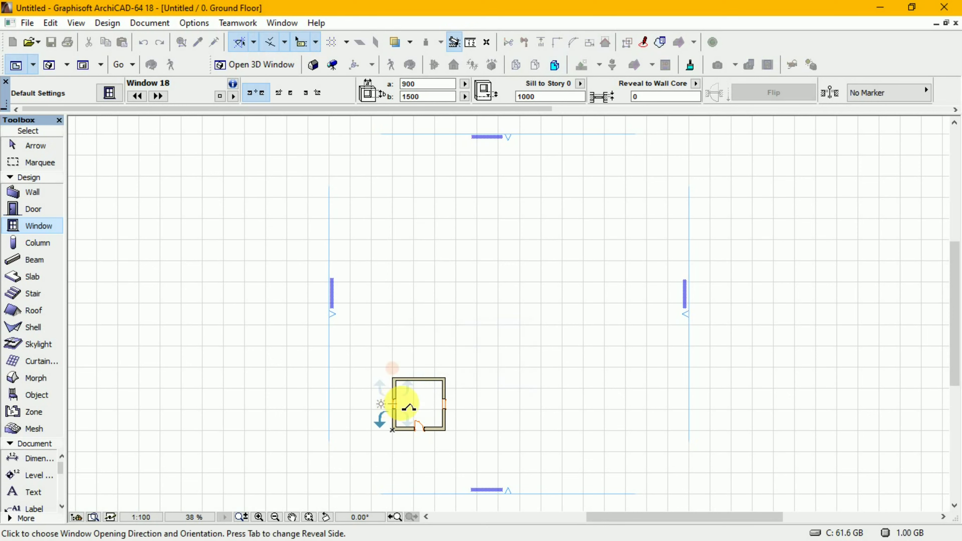
click(416, 407)
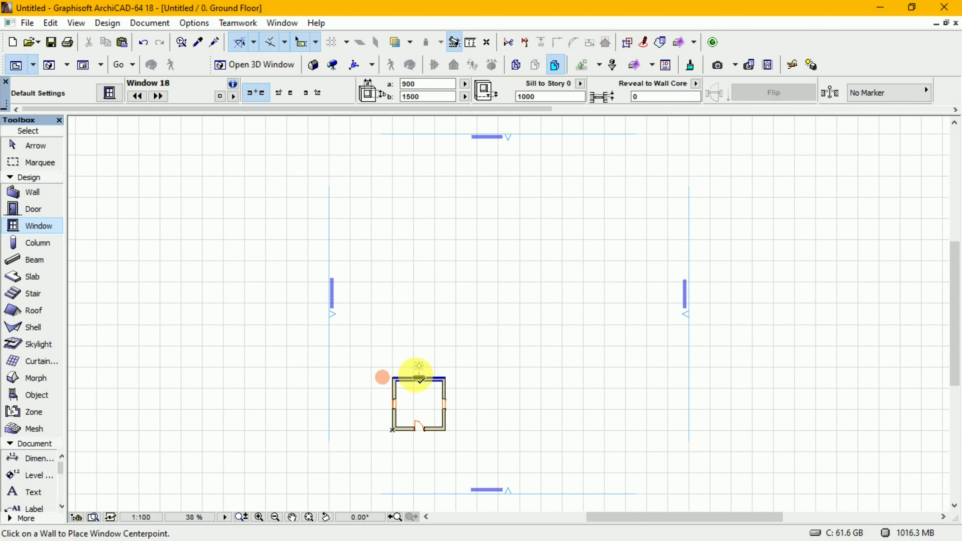
click(420, 380)
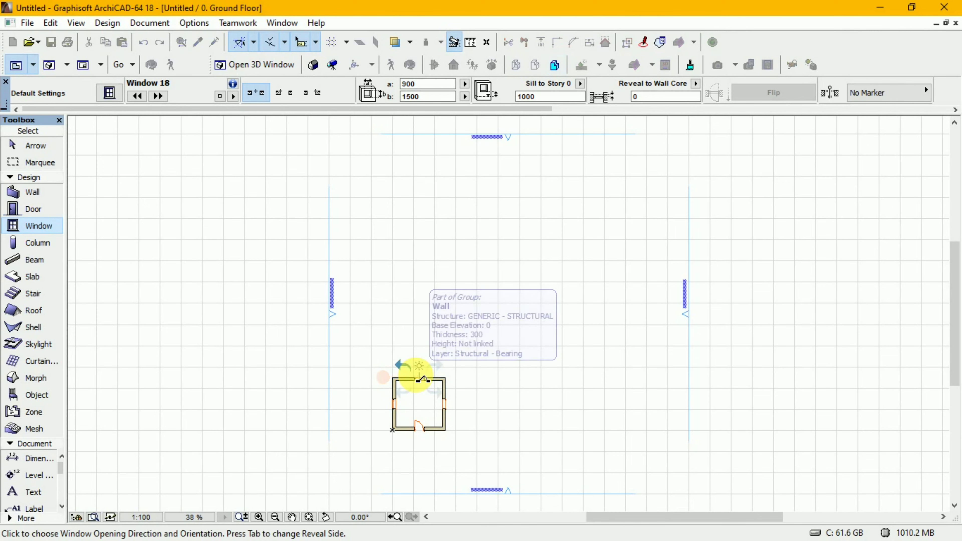
click(421, 403)
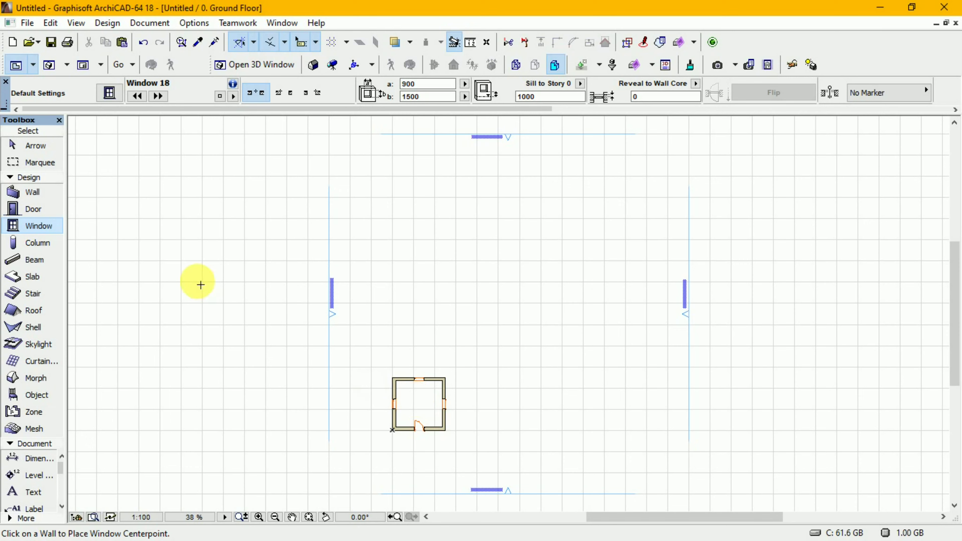
- Draw a rectangular slab covering the room, from its upper-left outer corner to its lower-right outer corner
click(38, 277)
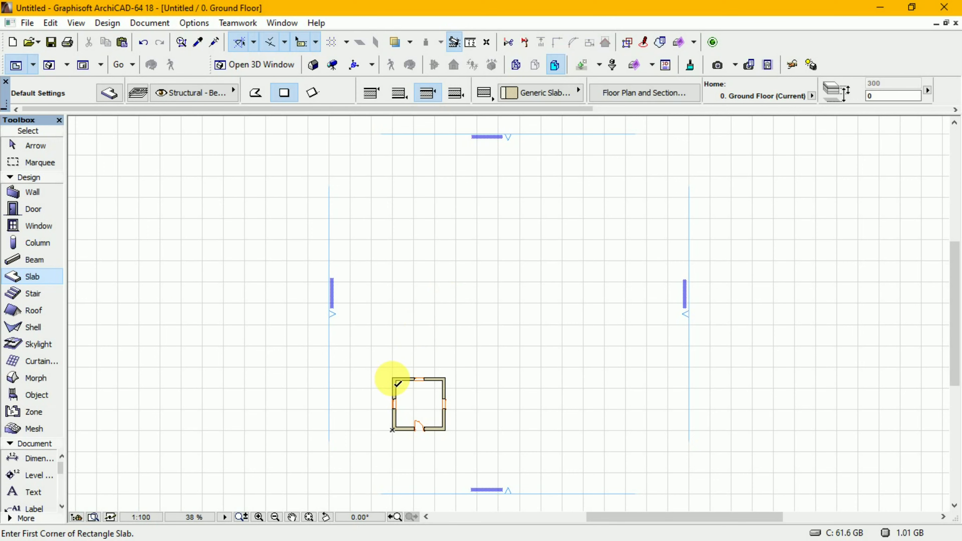
click(393, 377)
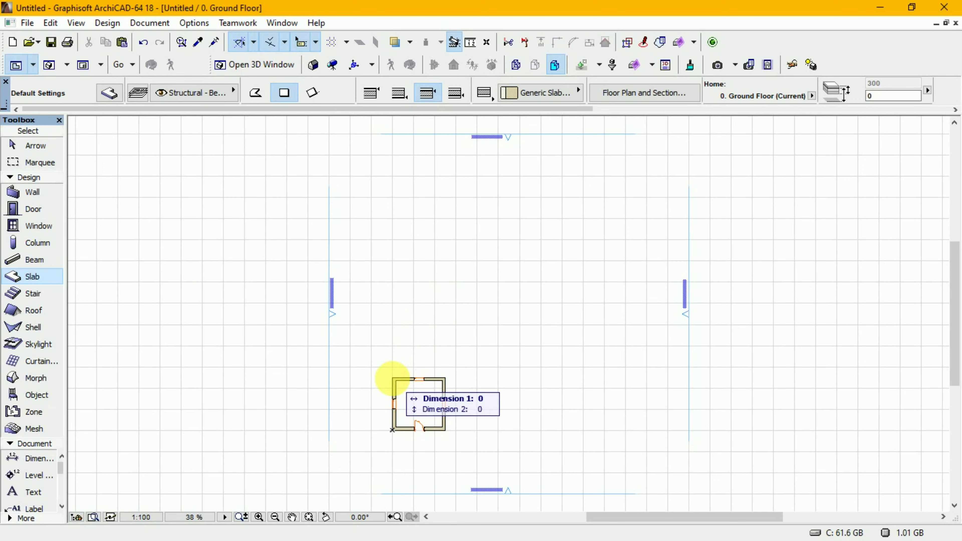
click(450, 438)
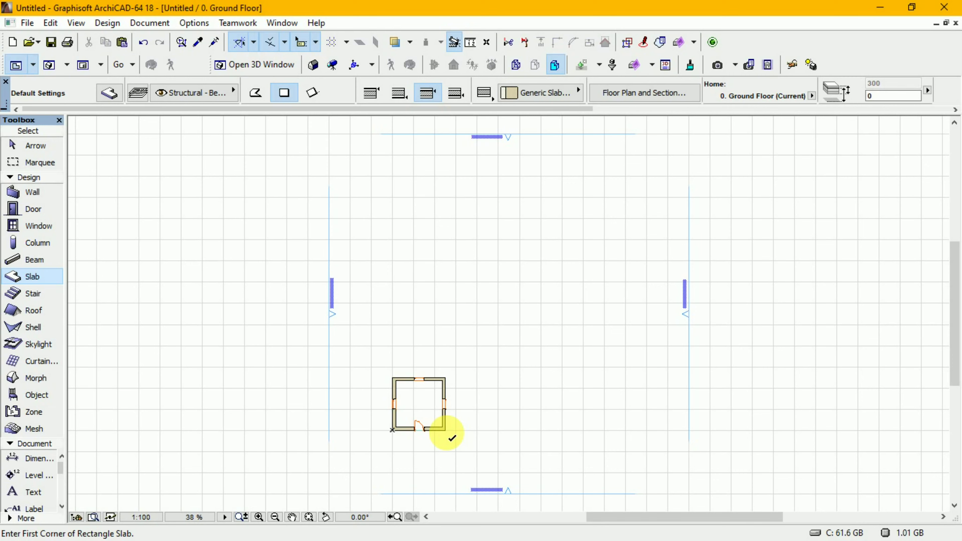
key(Escape)
- Give the room's slab a basic structure instead of a composite one, with a thickness of 100
click(425, 413)
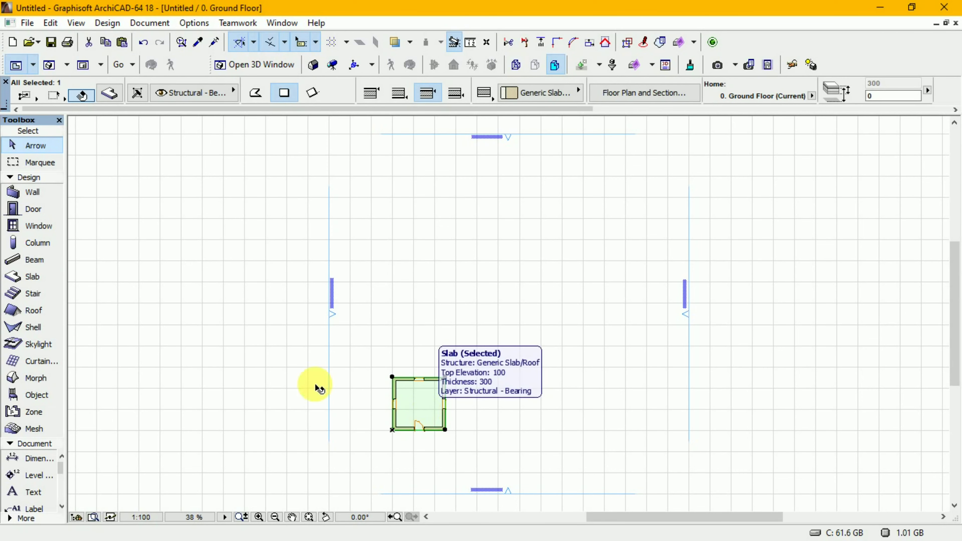
click(110, 94)
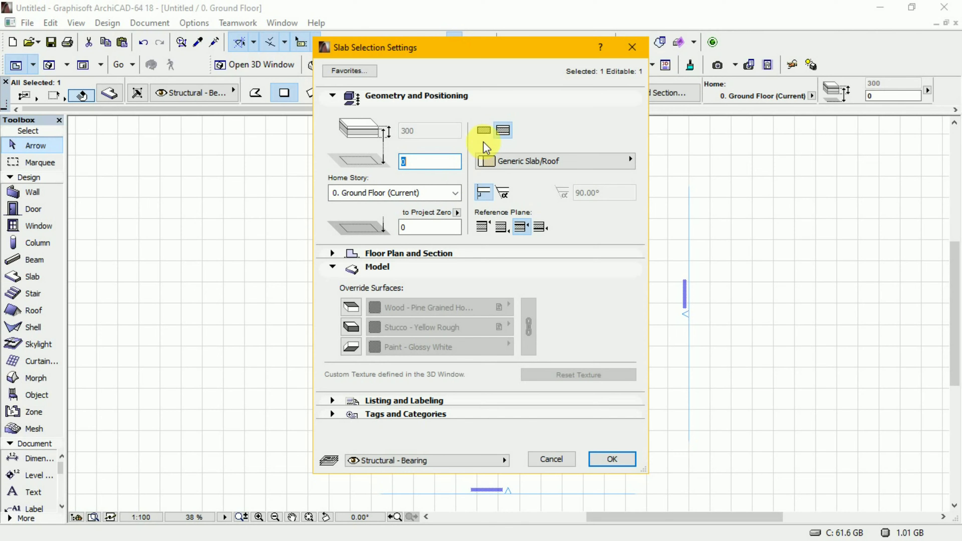
click(484, 132)
click(422, 135)
double_click(406, 133)
text(1)
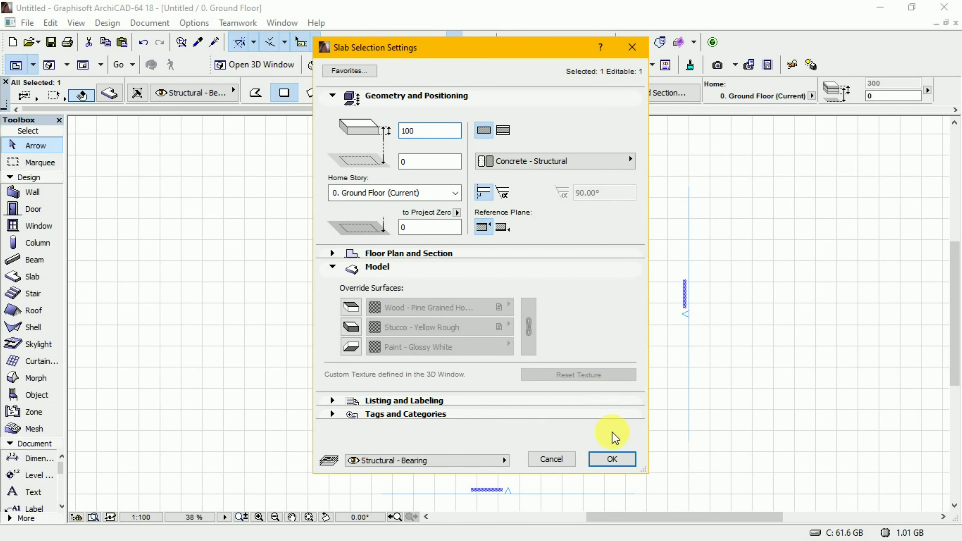
click(613, 460)
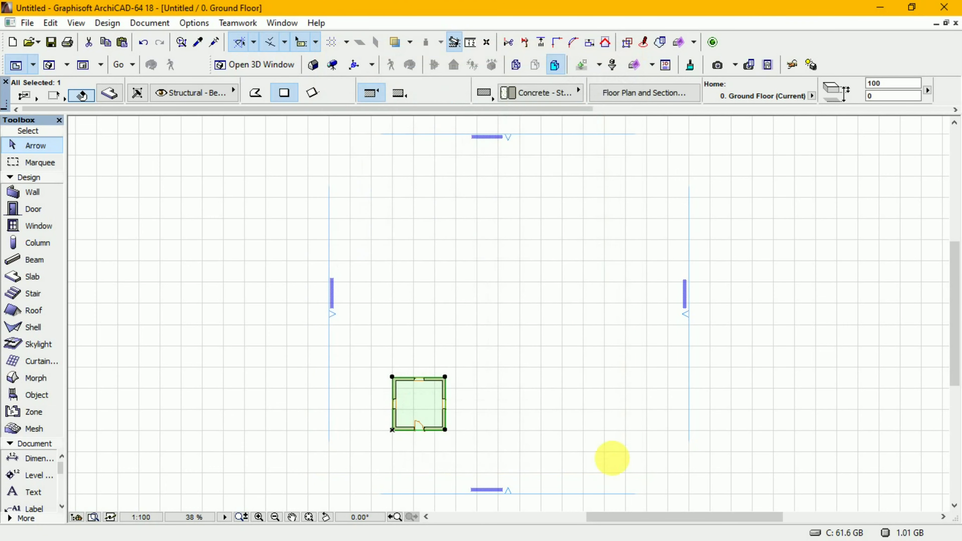
click(606, 458)
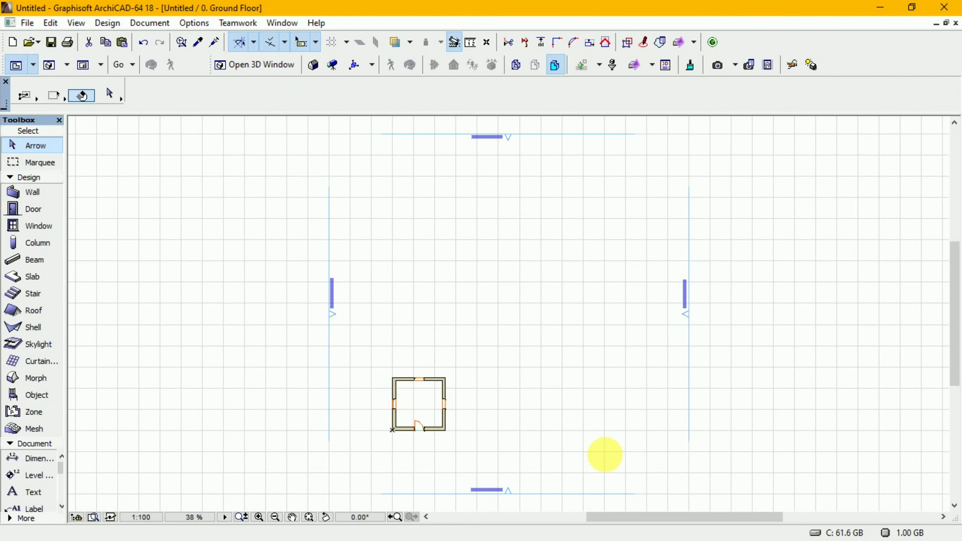
- Examine the whole room in the 3D view, including its windows, door and floor slab from a higher viewpoint
click(540, 286)
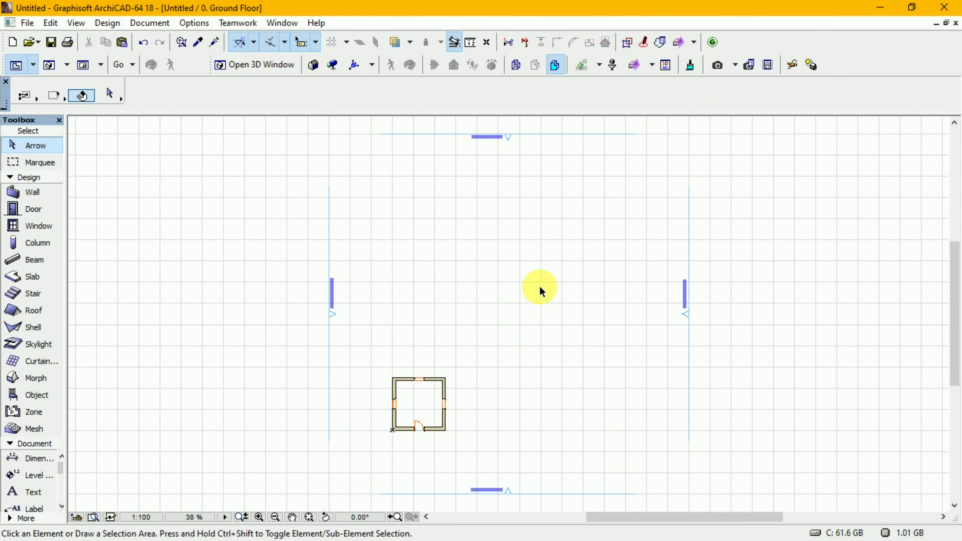
key(F3)
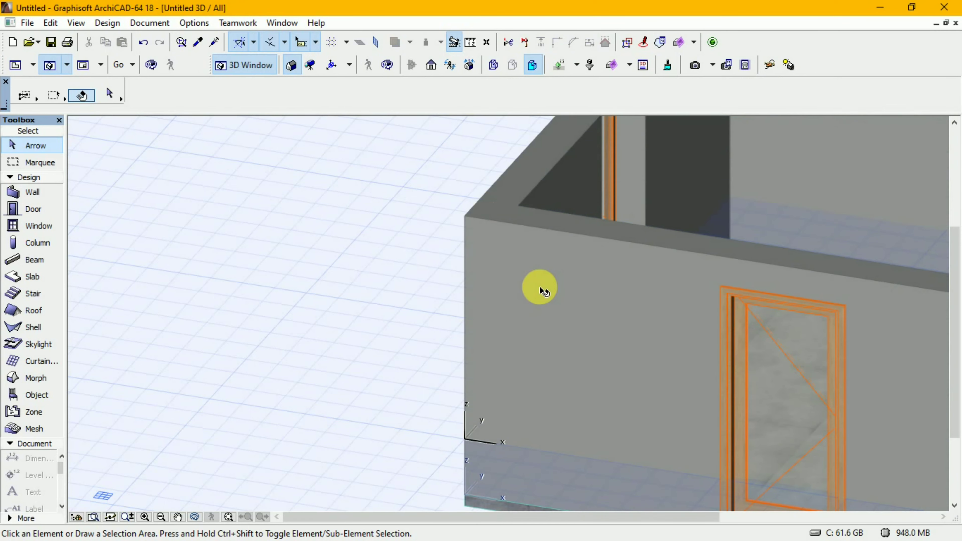
click(542, 289)
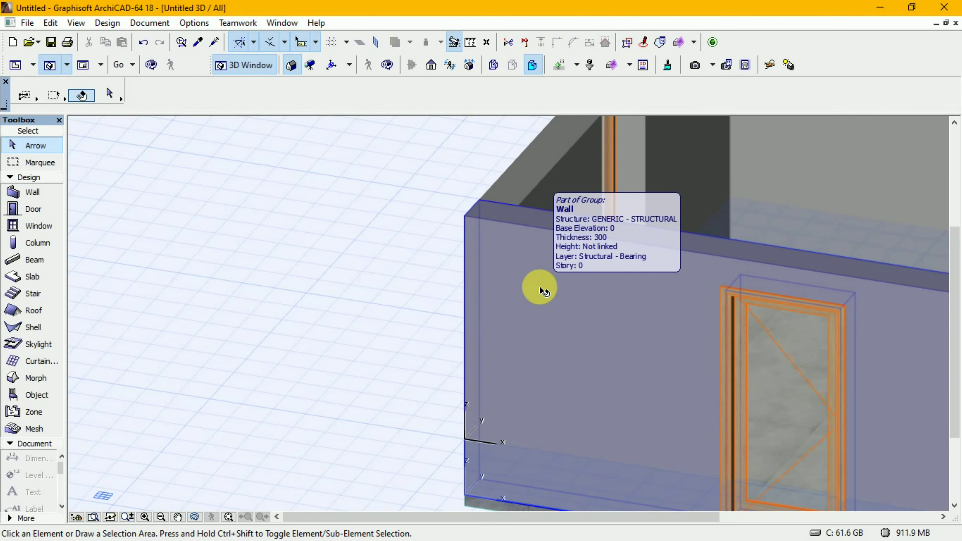
click(284, 373)
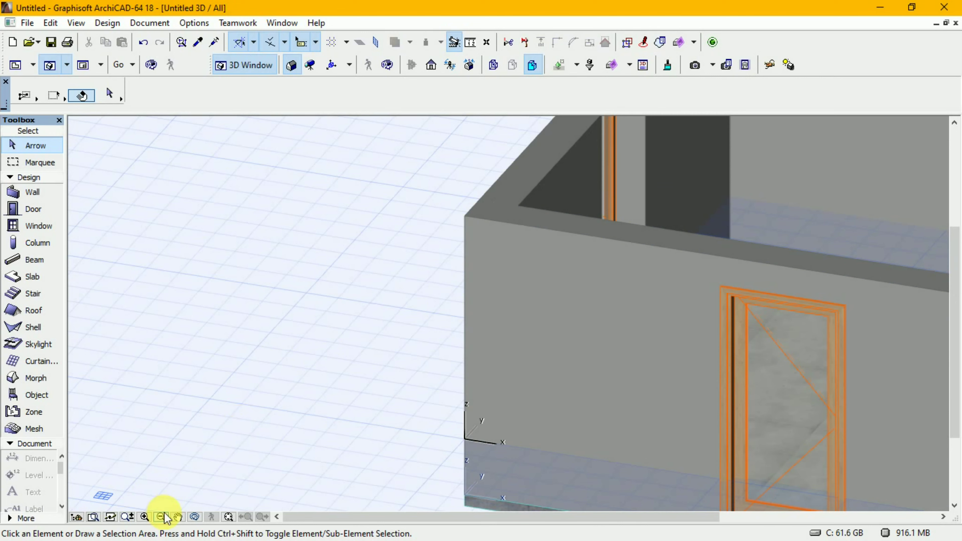
click(228, 517)
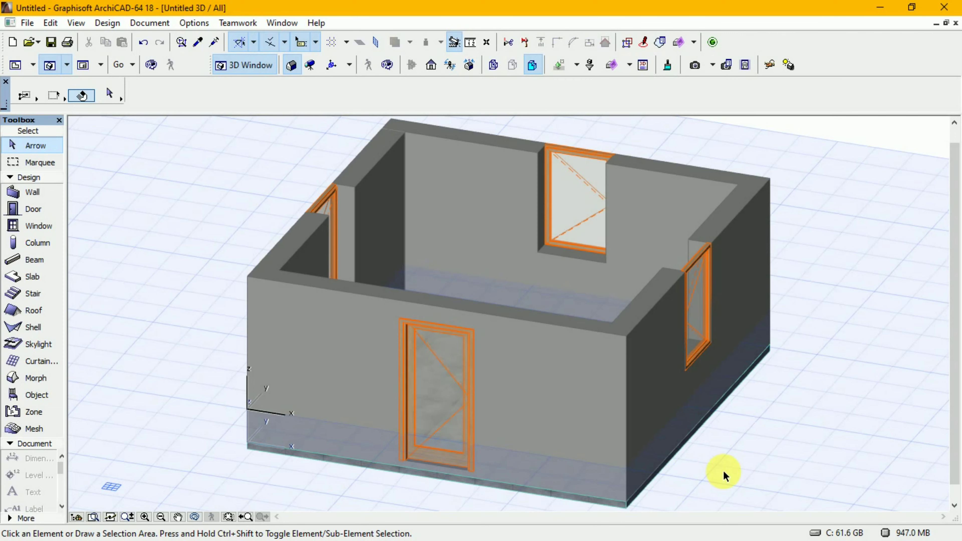
key(o)
drag(781, 456, 765, 481)
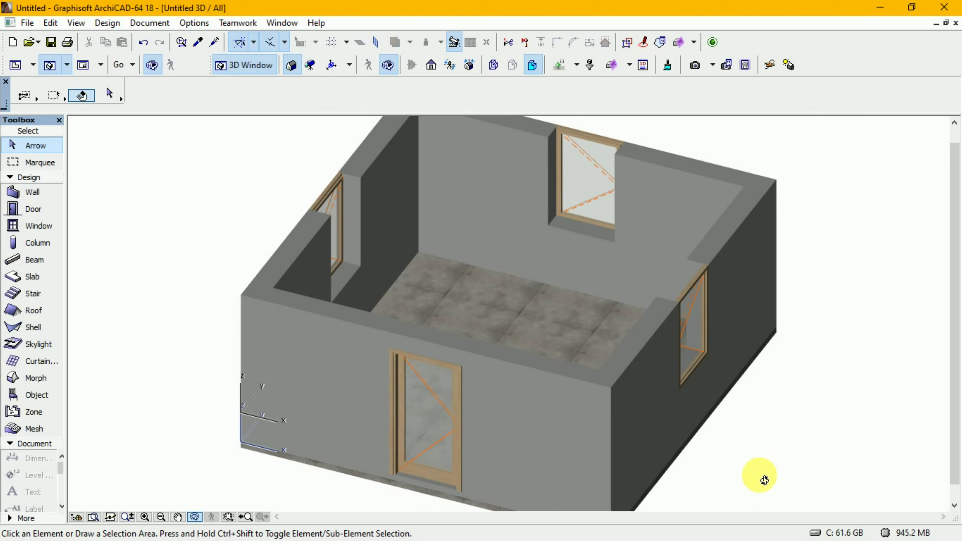
key(Escape)
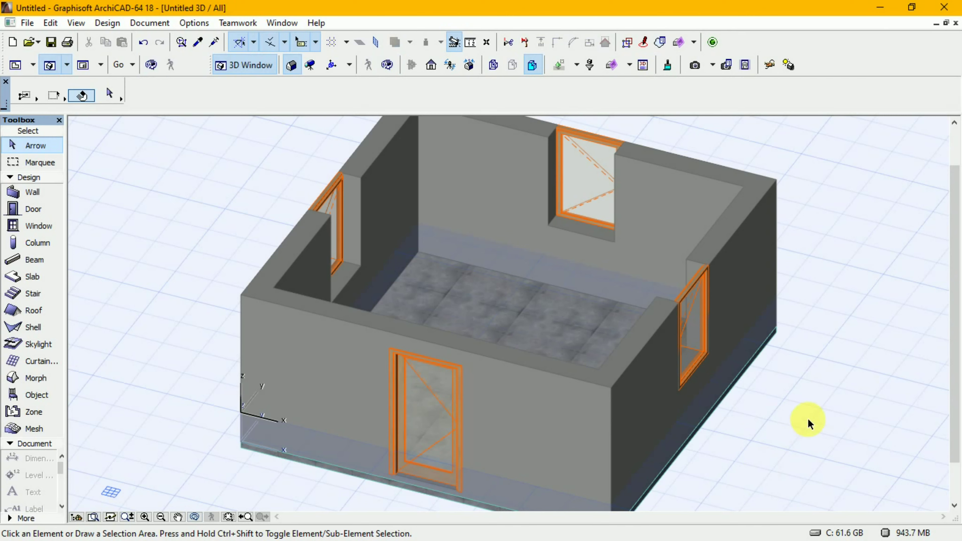
click(541, 303)
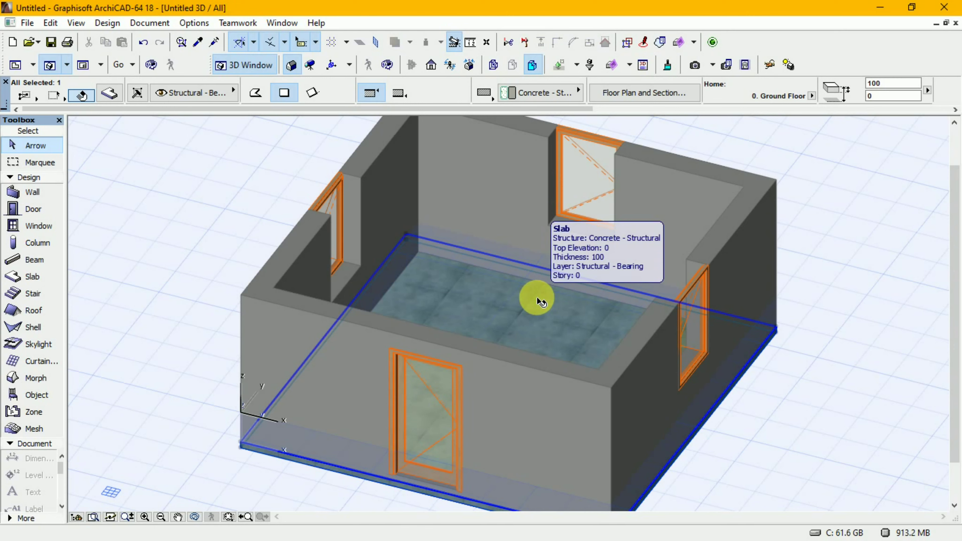
key(ctrl+shift+d)
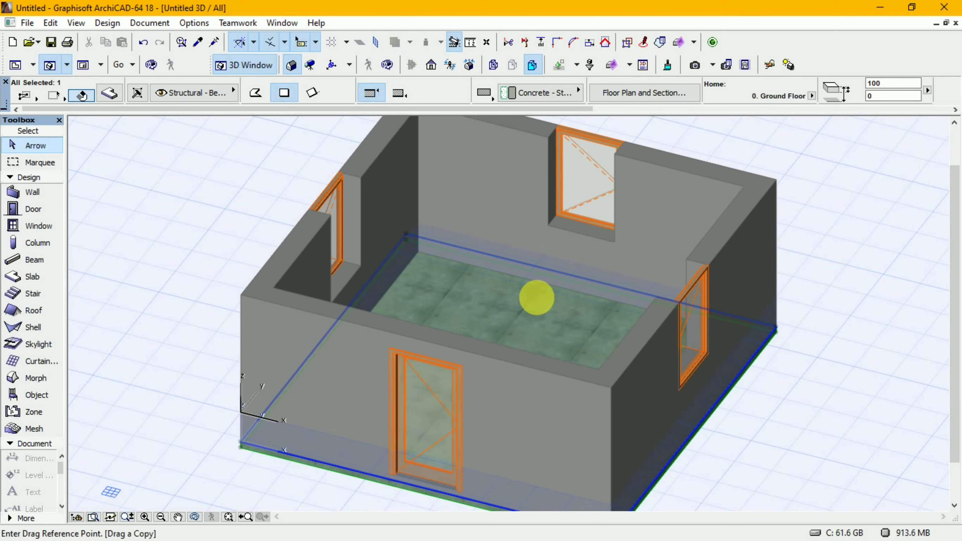
click(242, 448)
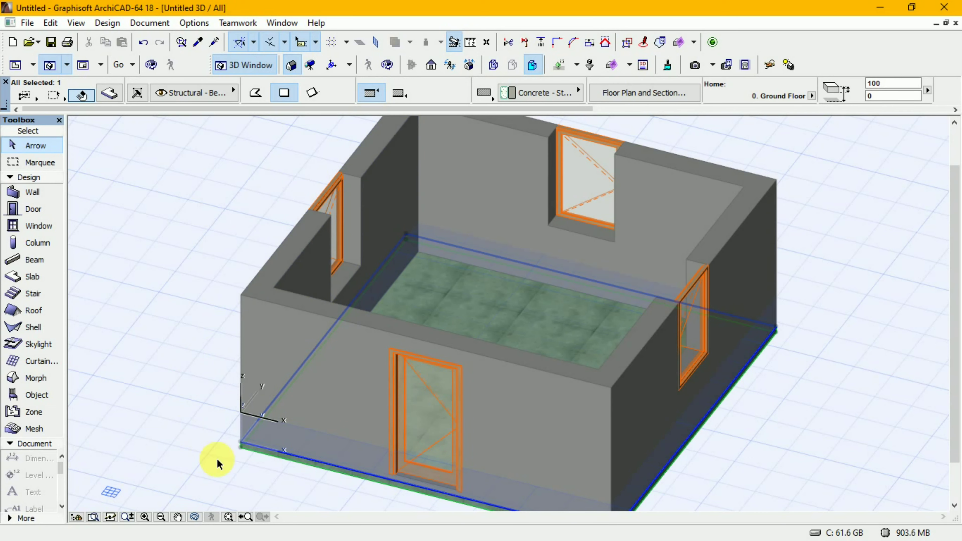
click(242, 453)
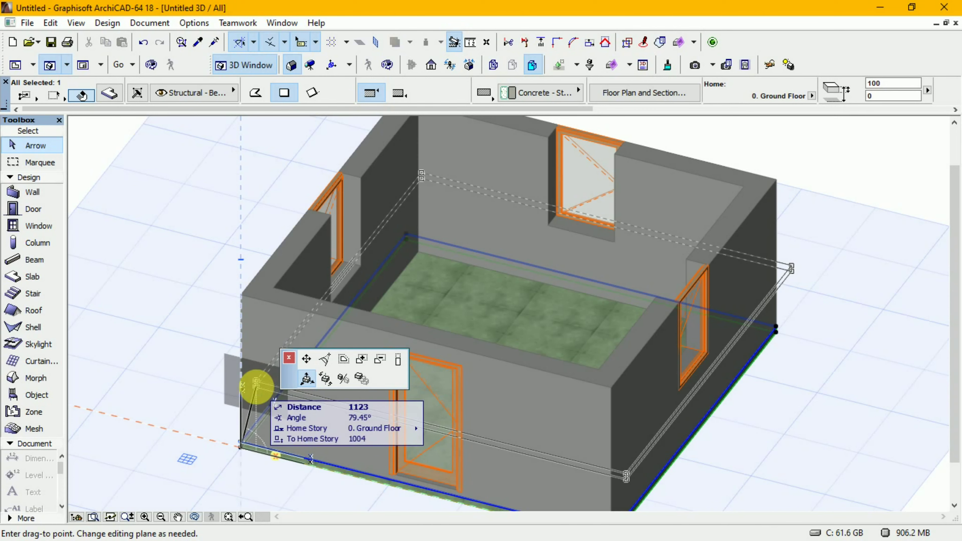
click(259, 345)
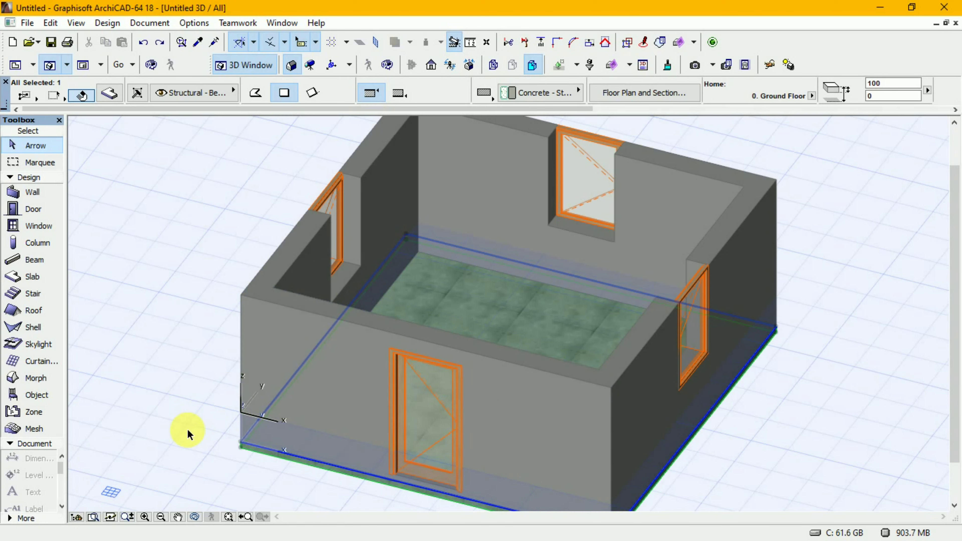
- Copy the selected floor slab vertically from the building's front corner to the top of the walls, at elevation 2600
ctrl+drag(237, 457, 241, 451)
click(241, 452)
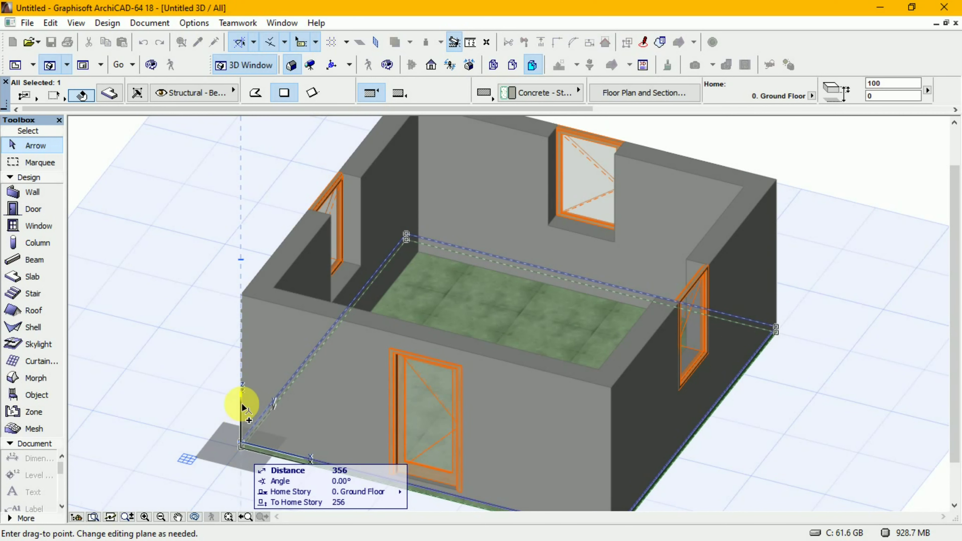
click(241, 382)
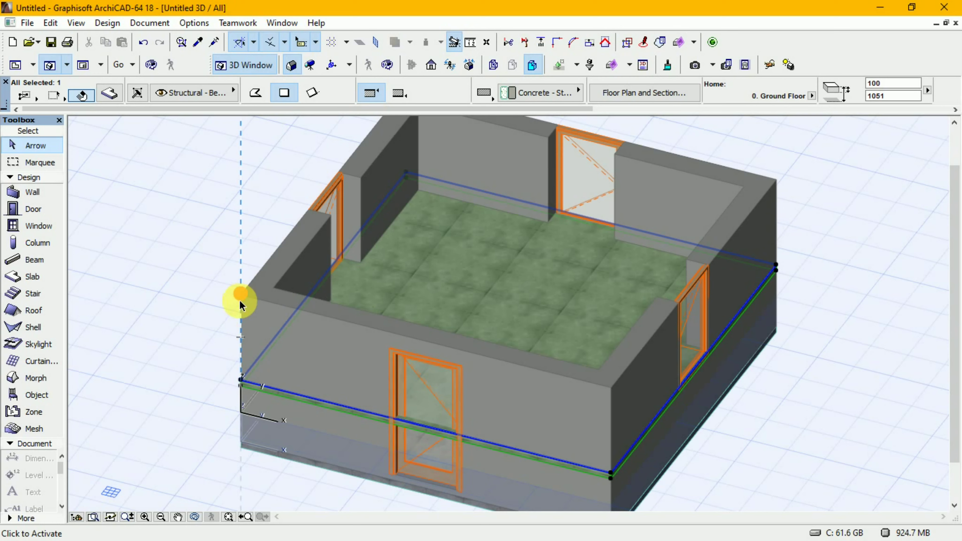
- Set the copied top slab's building material to EM-04 Tile - Roof
click(573, 92)
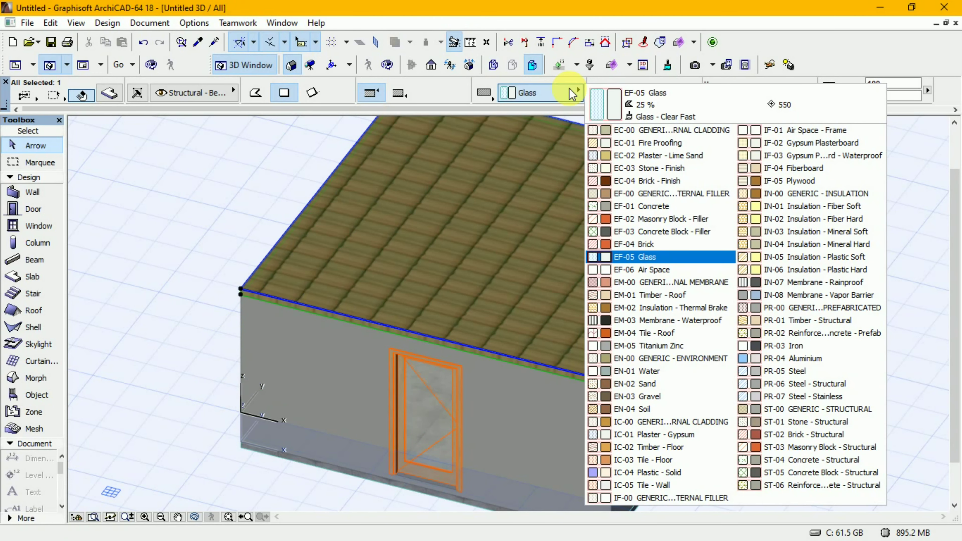
key(Down)
key(Down)
key(Down)
key(Down)
key(Down)
key(Down)
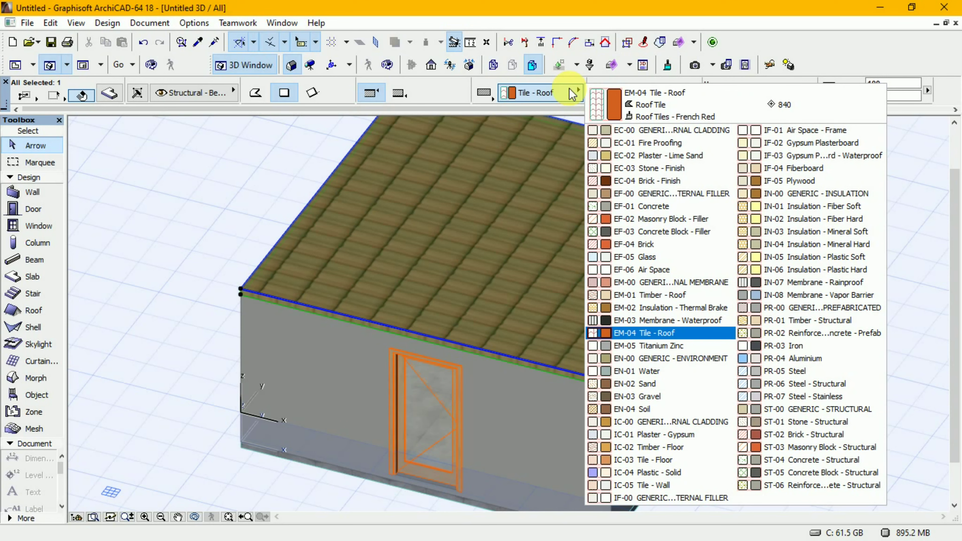
key(Return)
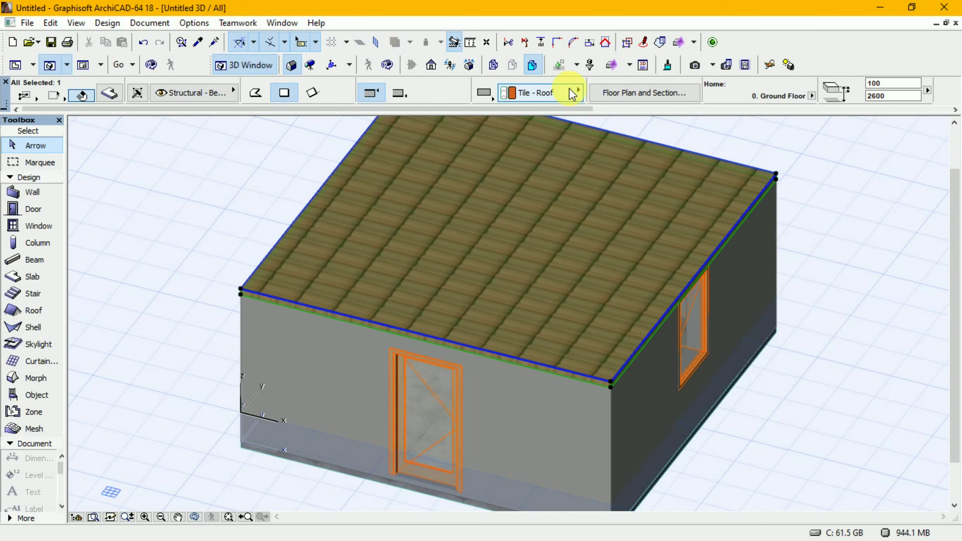
- Set the top slab's building material to EM-01 Timber - Roof and deselect it
click(563, 94)
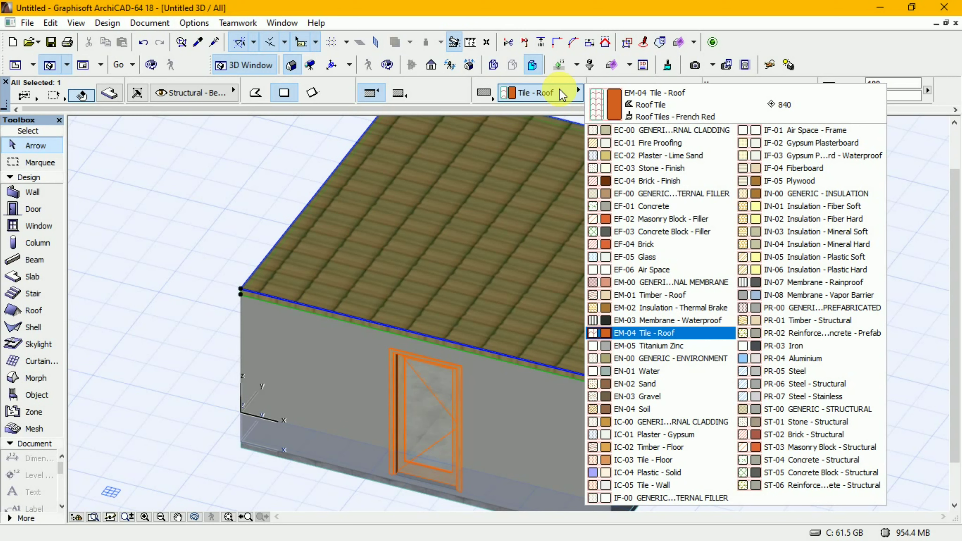
key(Up)
key(Up)
key(Up)
key(Return)
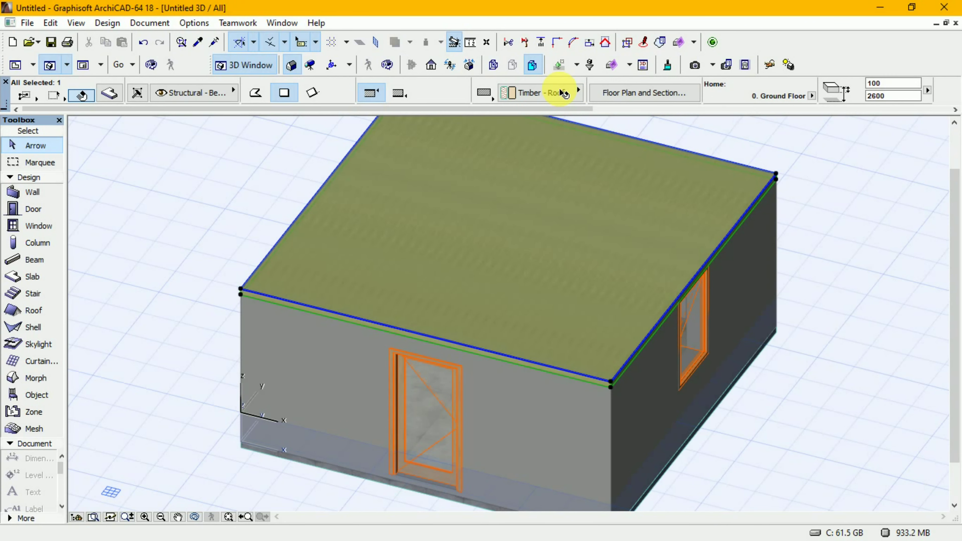
click(827, 169)
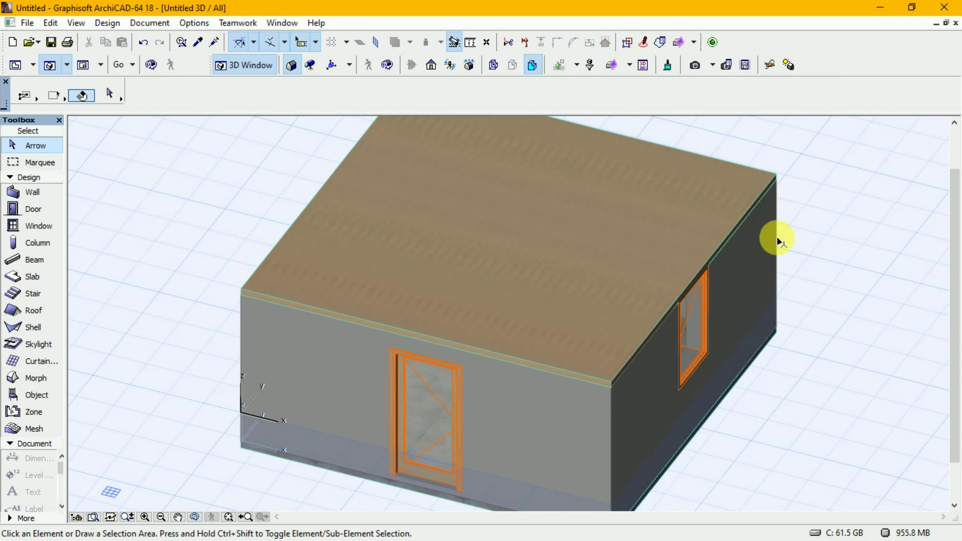
- Check the covered building from a lower 3D viewpoint and return to the ground floor plan
mouse_move(776, 236)
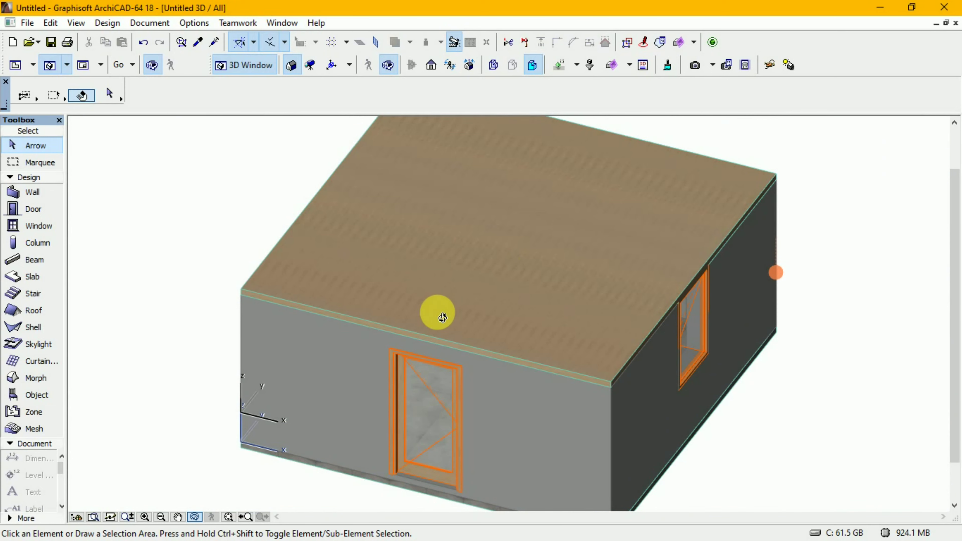
click(438, 326)
drag(437, 326, 461, 291)
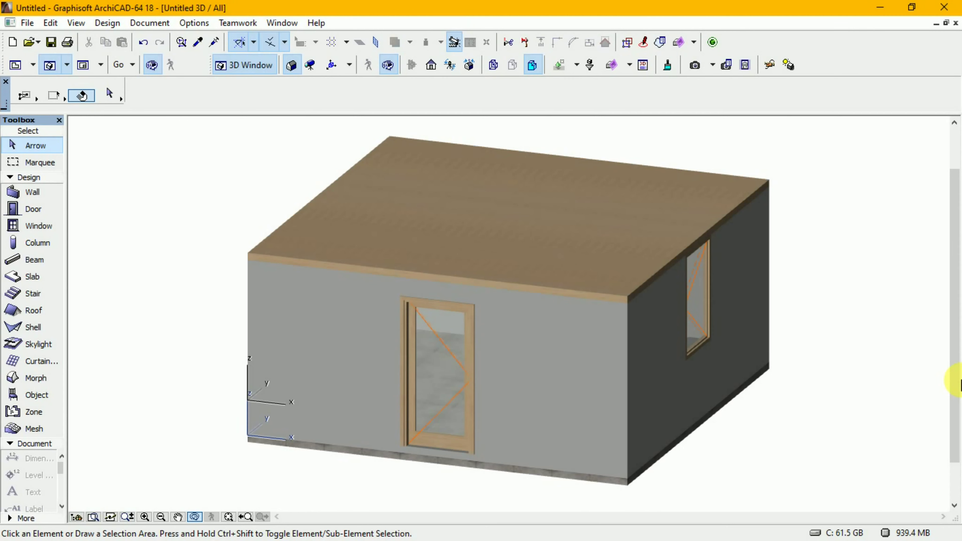
key(F2)
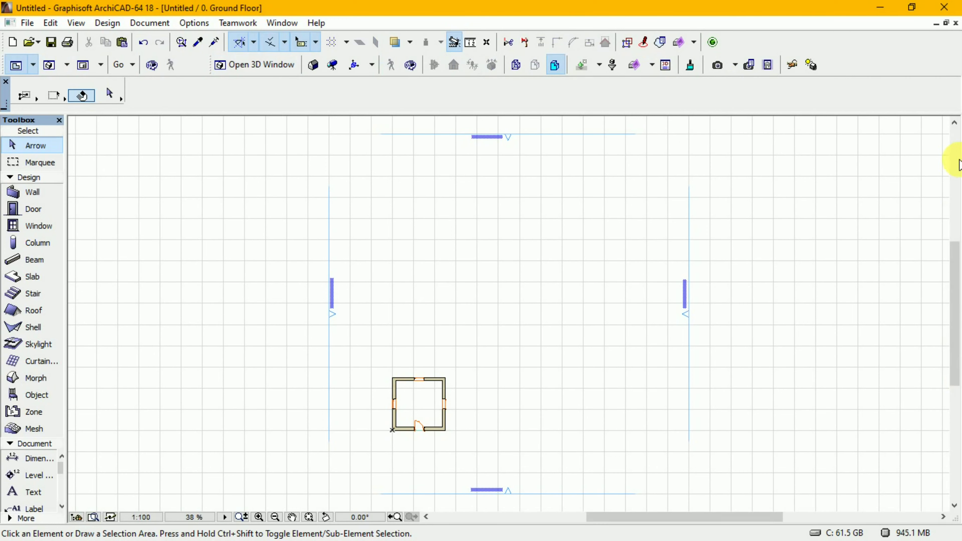
- Reduce the ground floor plan to a small window fitted to the drawing and create a new library object beside it
click(946, 23)
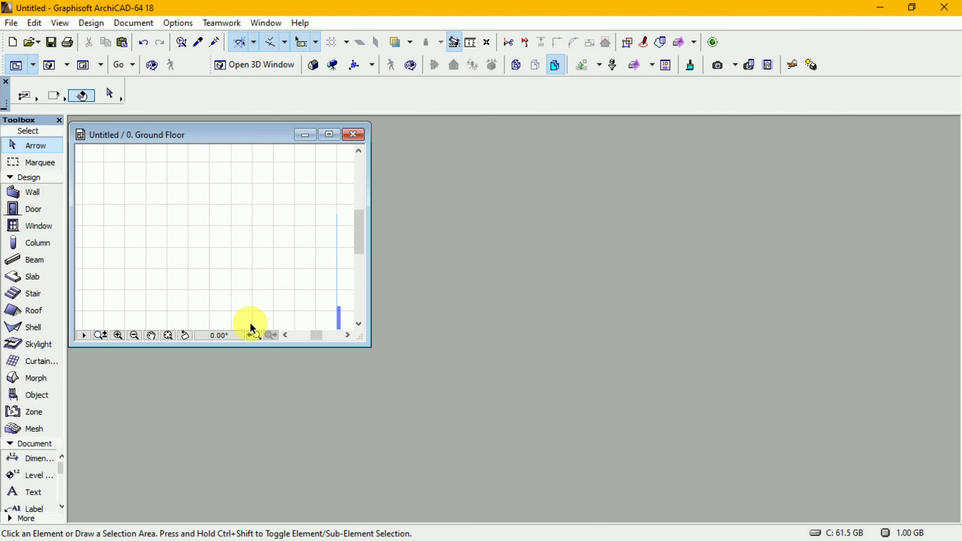
click(168, 335)
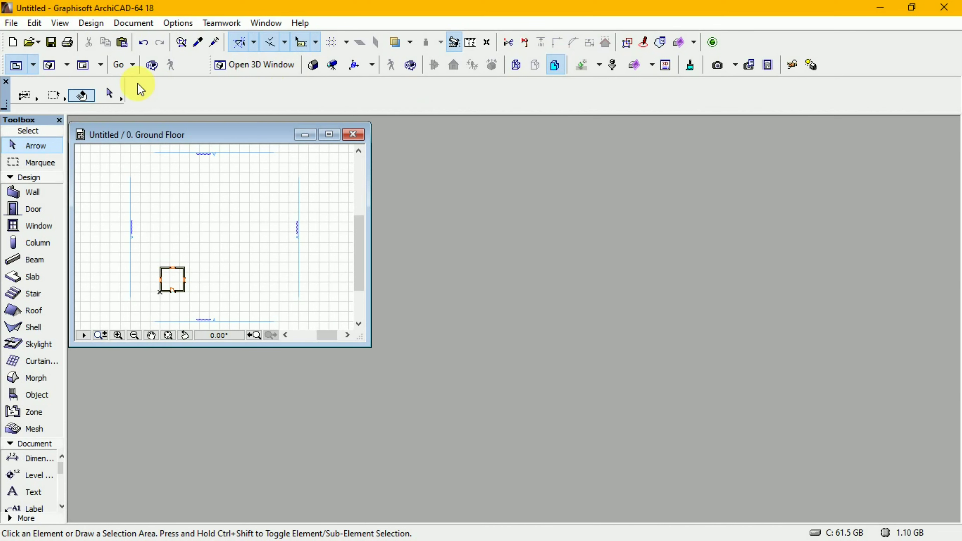
click(12, 24)
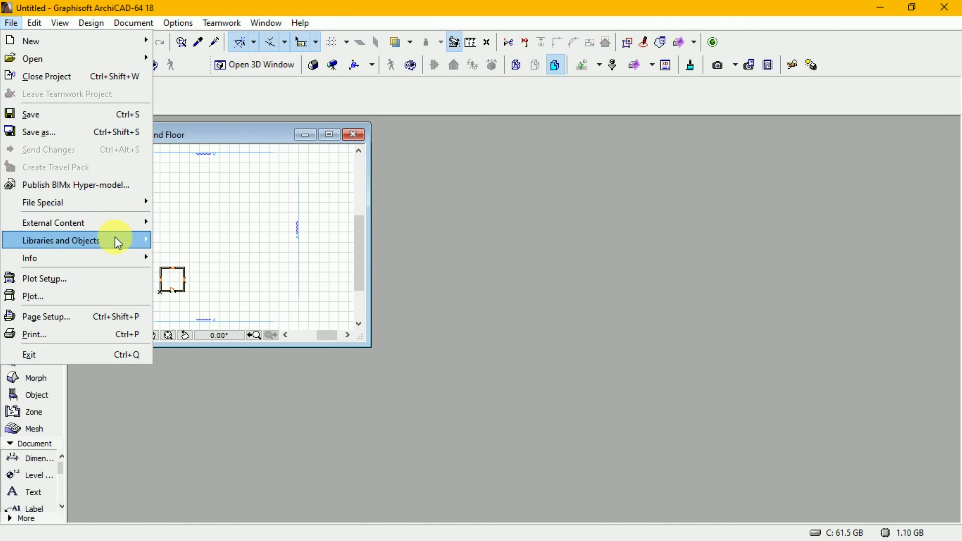
mouse_move(123, 241)
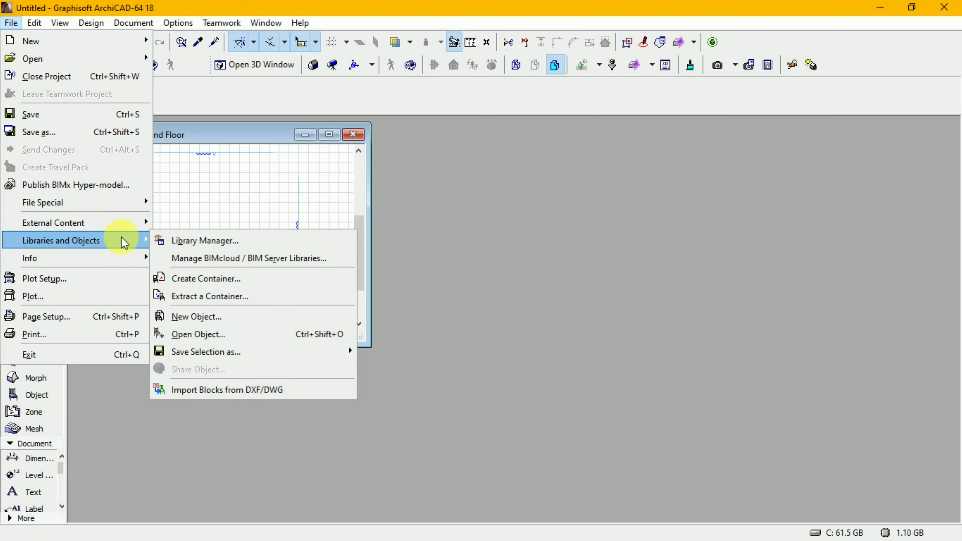
click(174, 316)
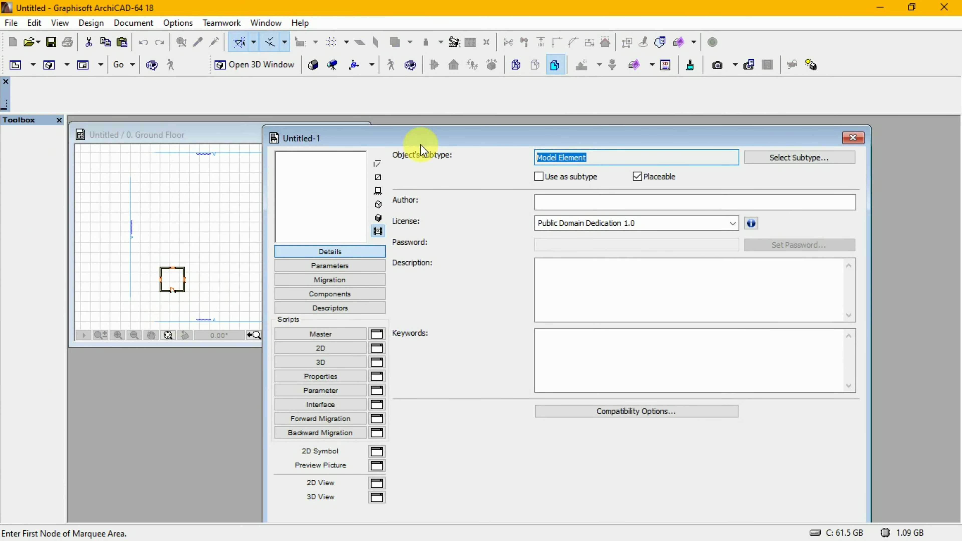
drag(454, 140, 581, 136)
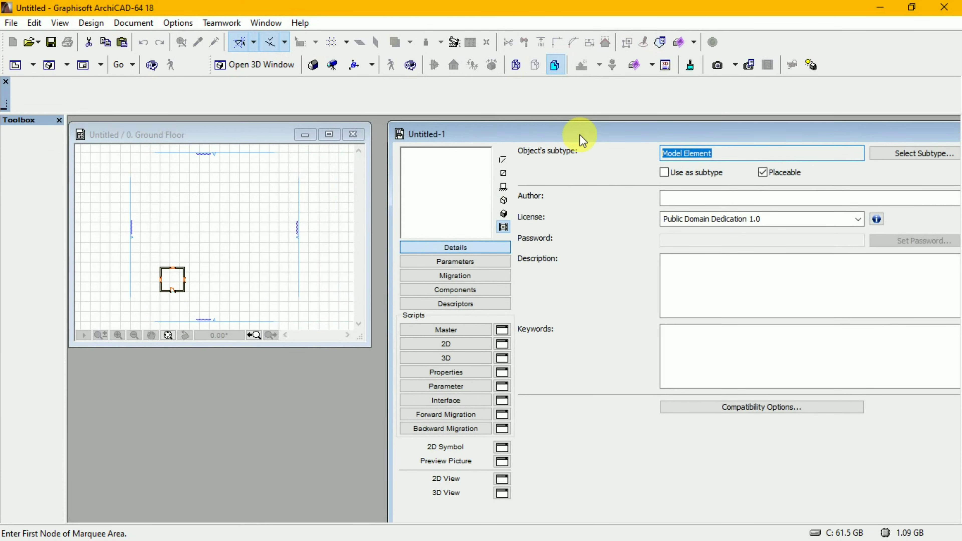
- Select the whole building on the floor plan and copy it into the new object's 3D script as GDL code
click(473, 361)
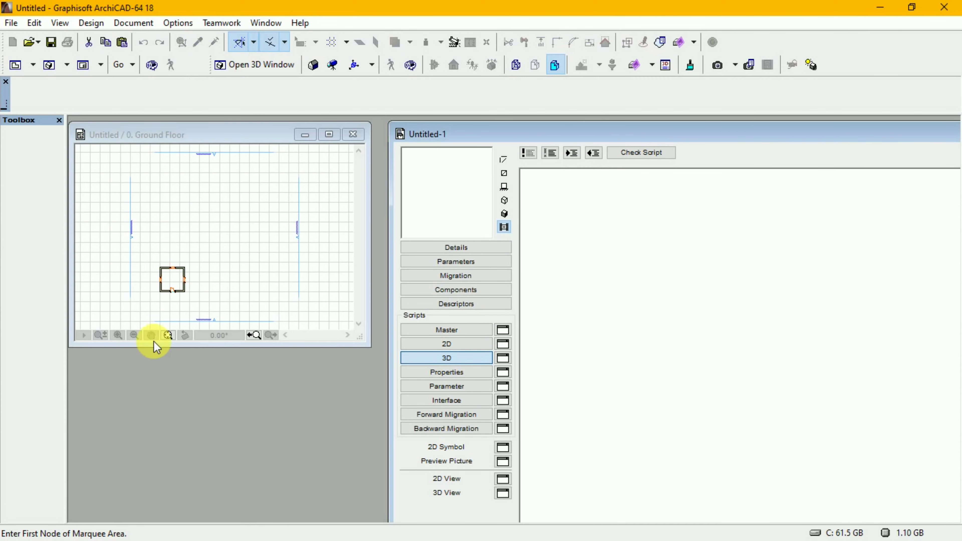
click(188, 135)
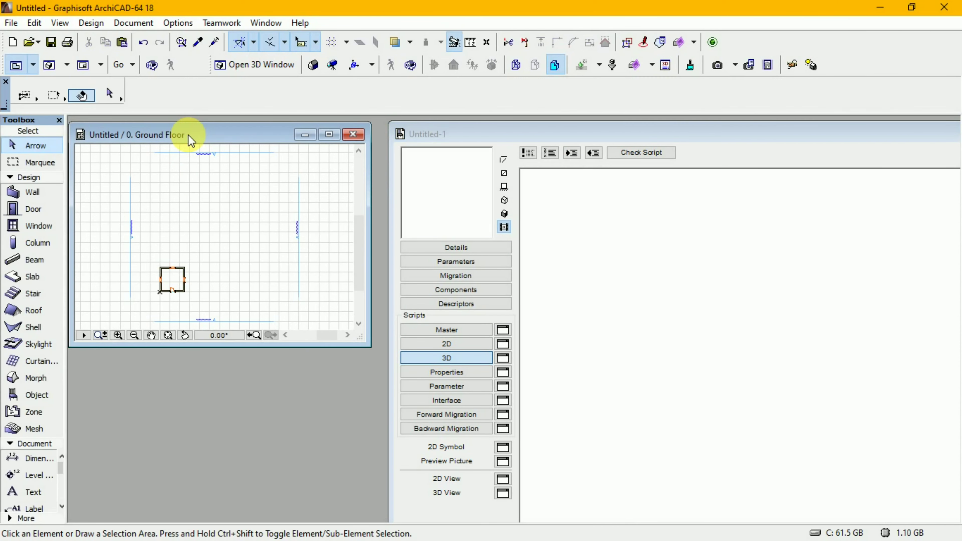
click(150, 259)
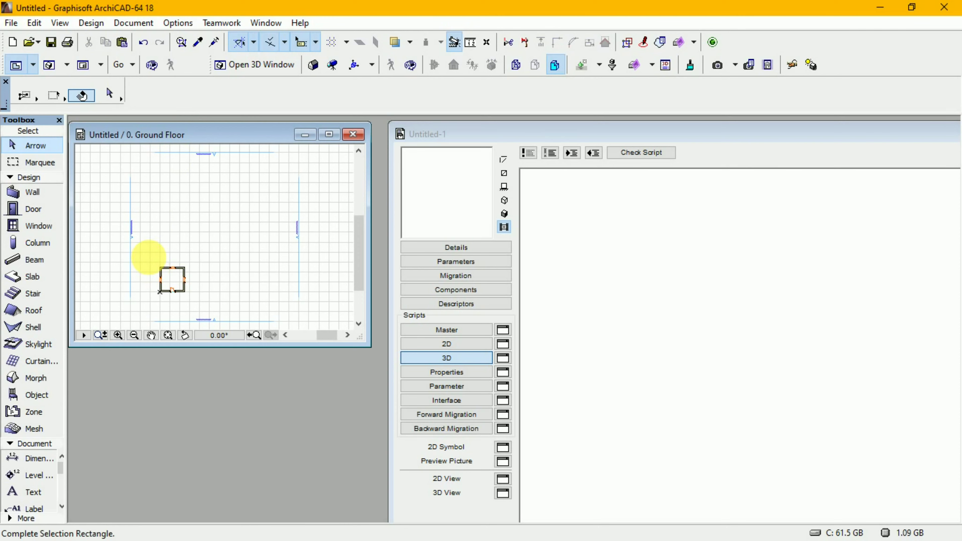
click(197, 309)
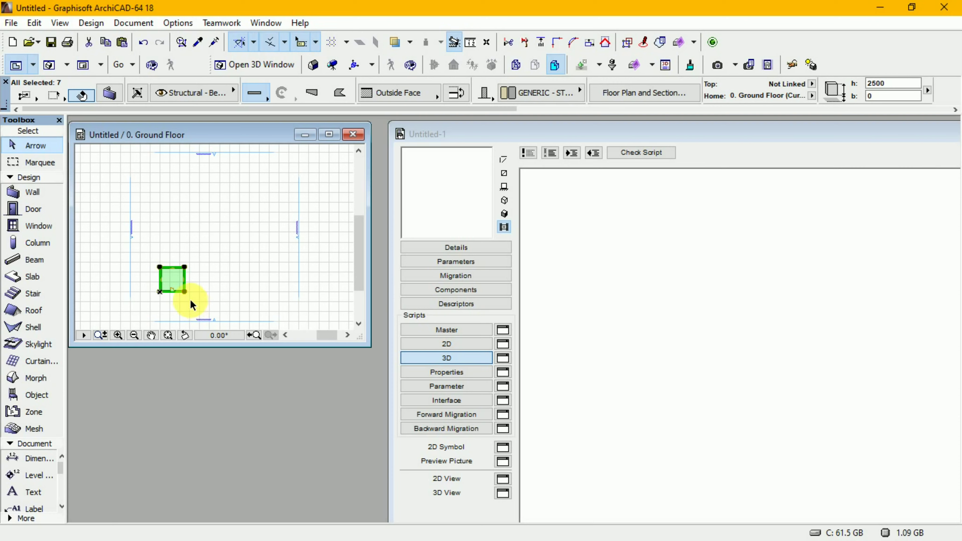
click(184, 292)
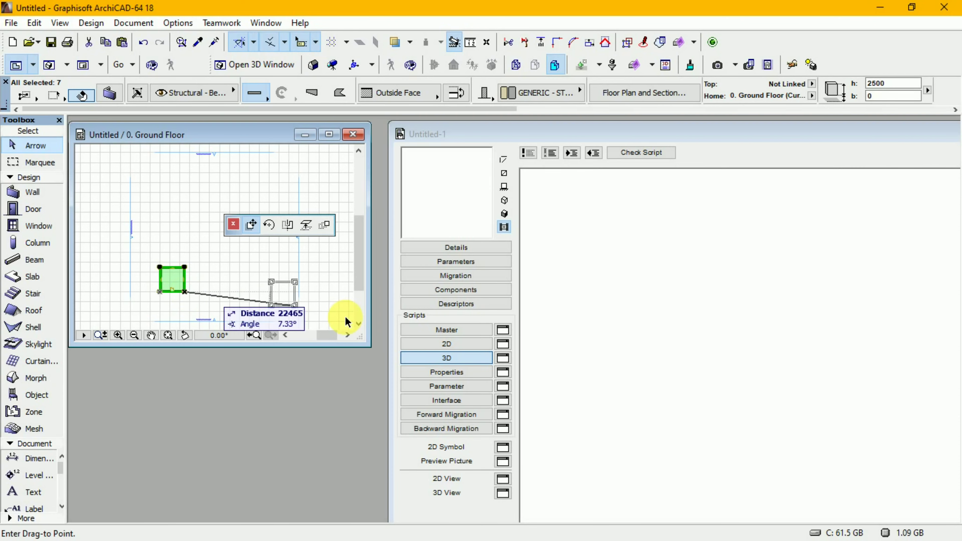
click(646, 349)
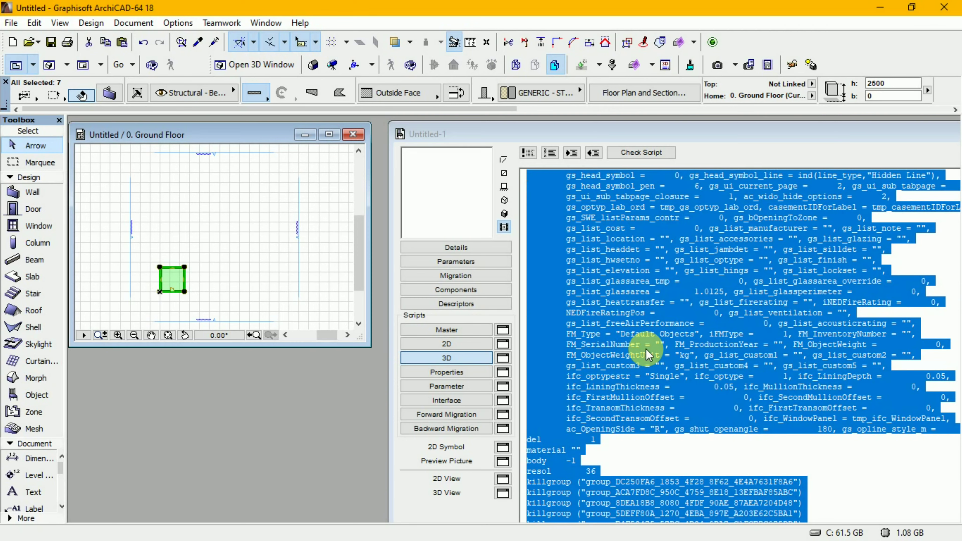
- Check the object's 3D script and preview the building as a shaded 3D model
click(612, 240)
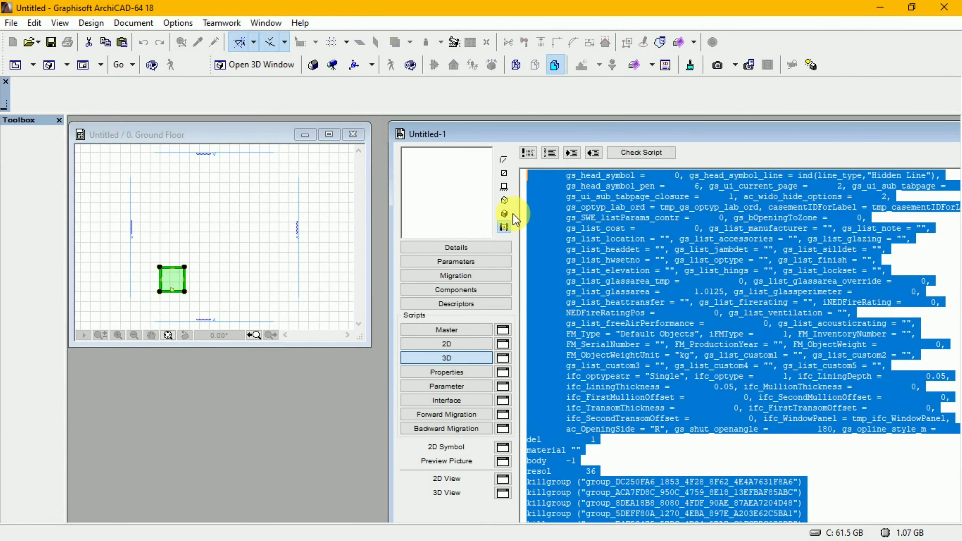
click(629, 153)
click(496, 219)
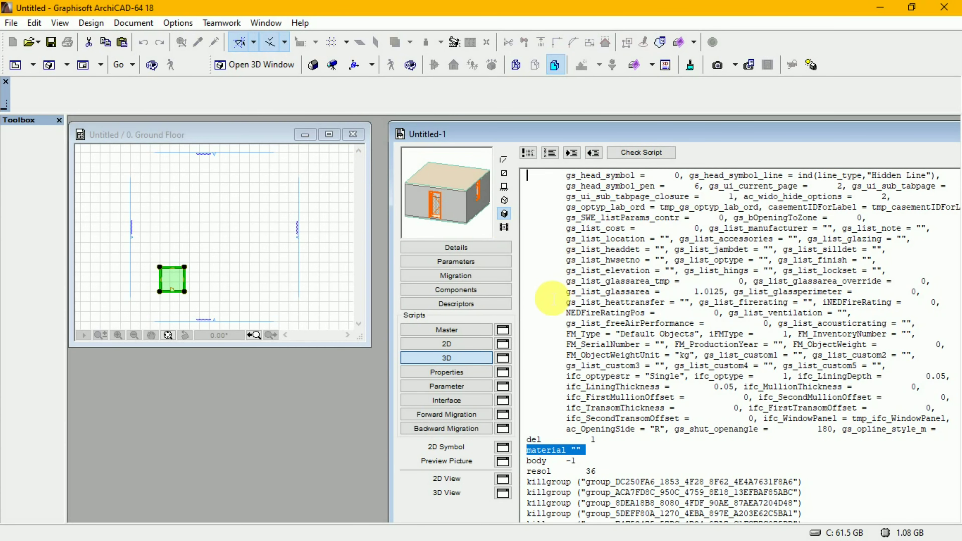
click(548, 305)
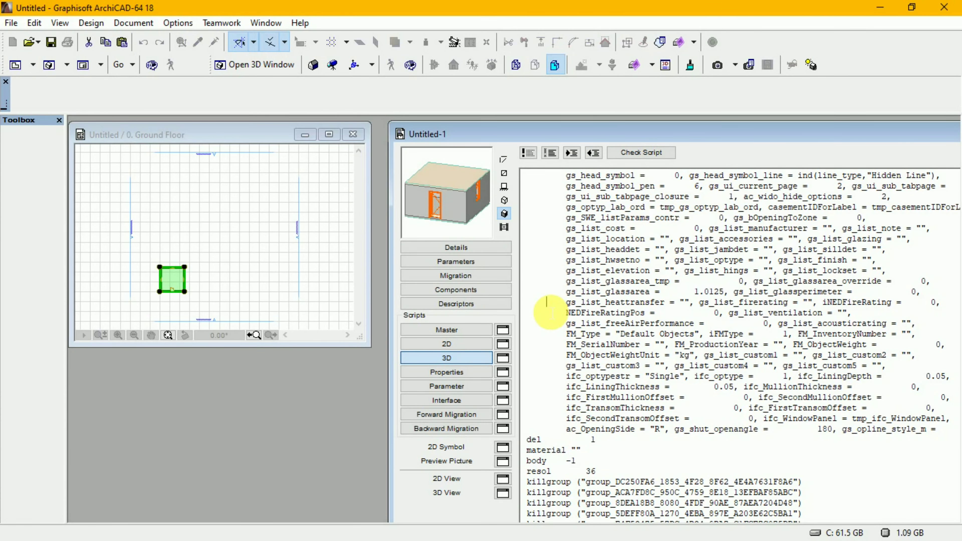
- Open the object's 3D view in its own window and orbit around the building
click(502, 493)
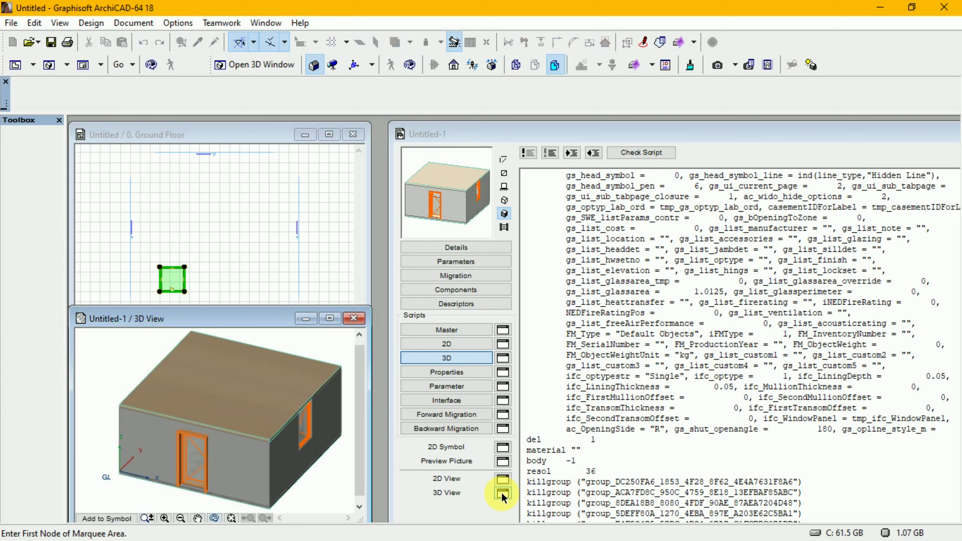
key(o)
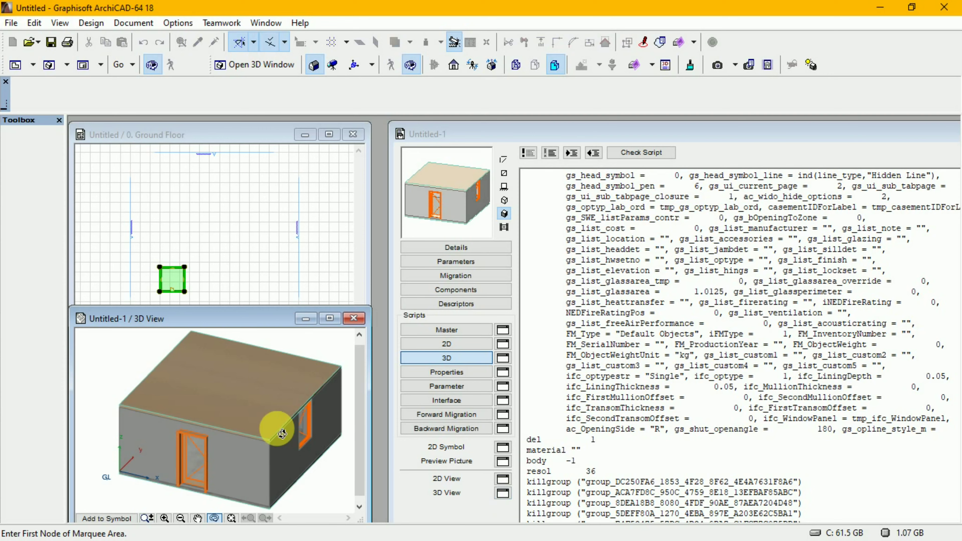
drag(282, 433, 283, 433)
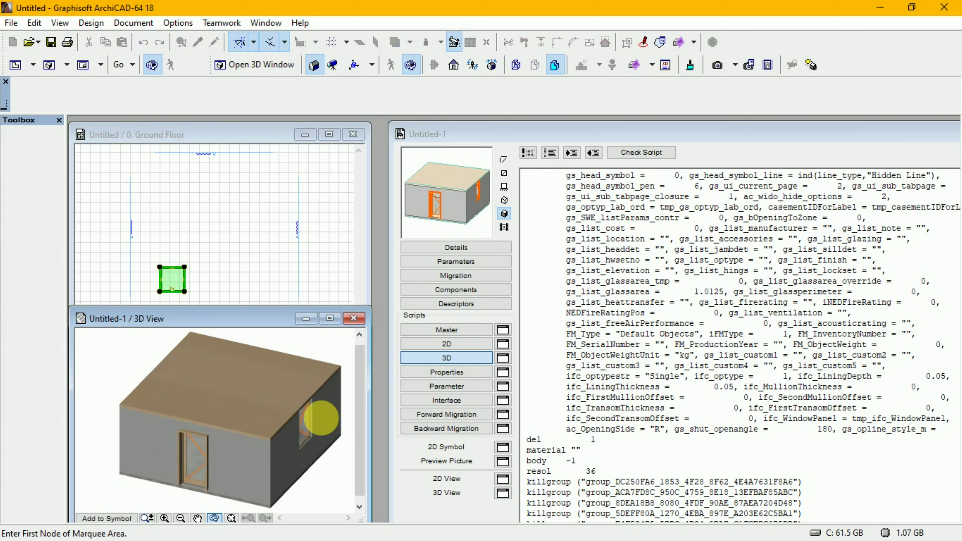